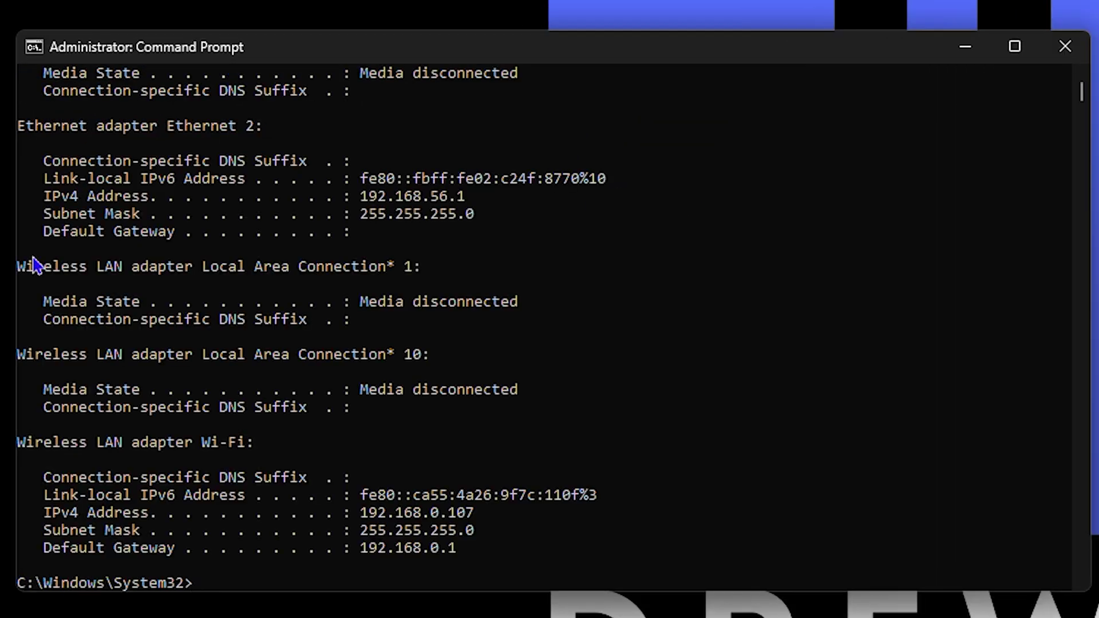
- Select the Ethernet 2 IPv4 Address line in the ipconfig output
{"action": "left_click_drag", "start_coordinate": [36, 191], "coordinate": [466, 199]}
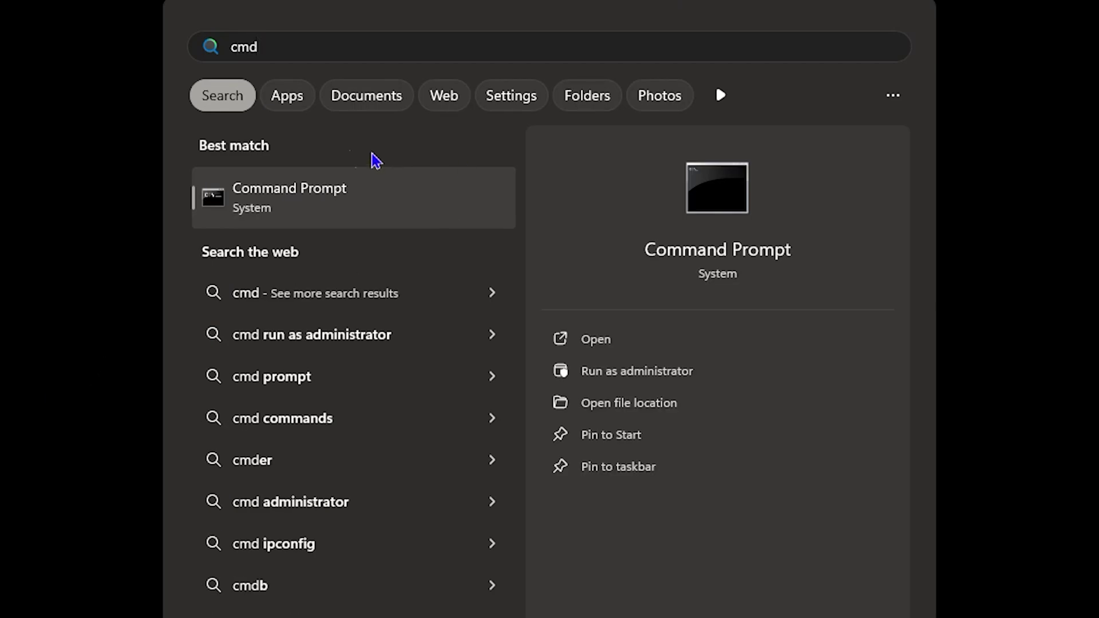
- Launch Command Prompt as administrator and run ipconfig to list all adapters
{"action": "right_click", "coordinate": [296, 211]}
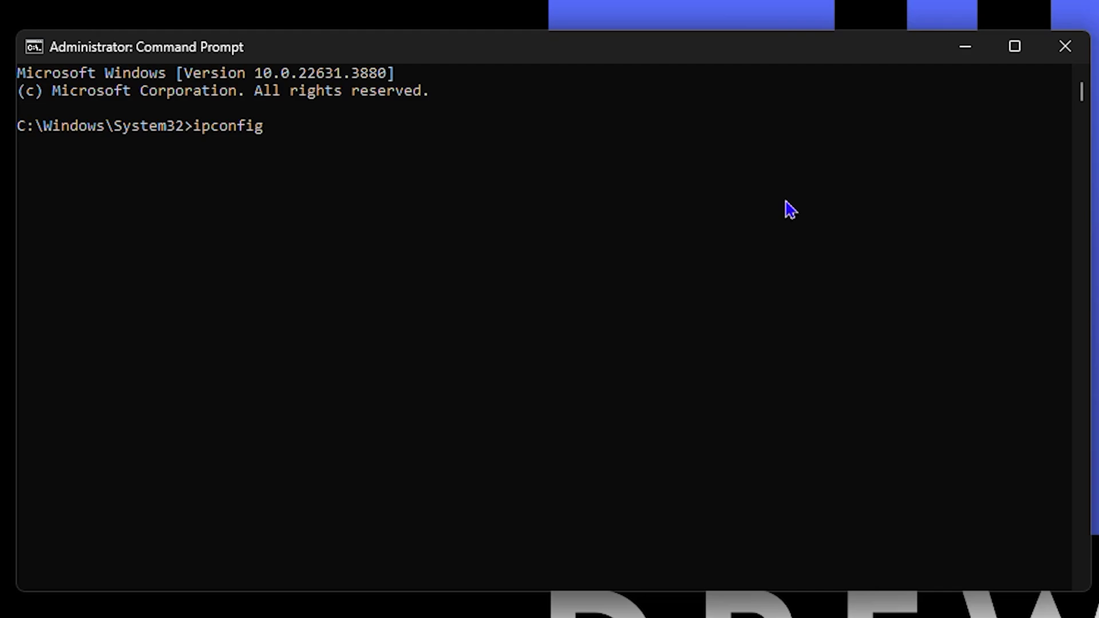
{"action": "key", "text": "Return"}
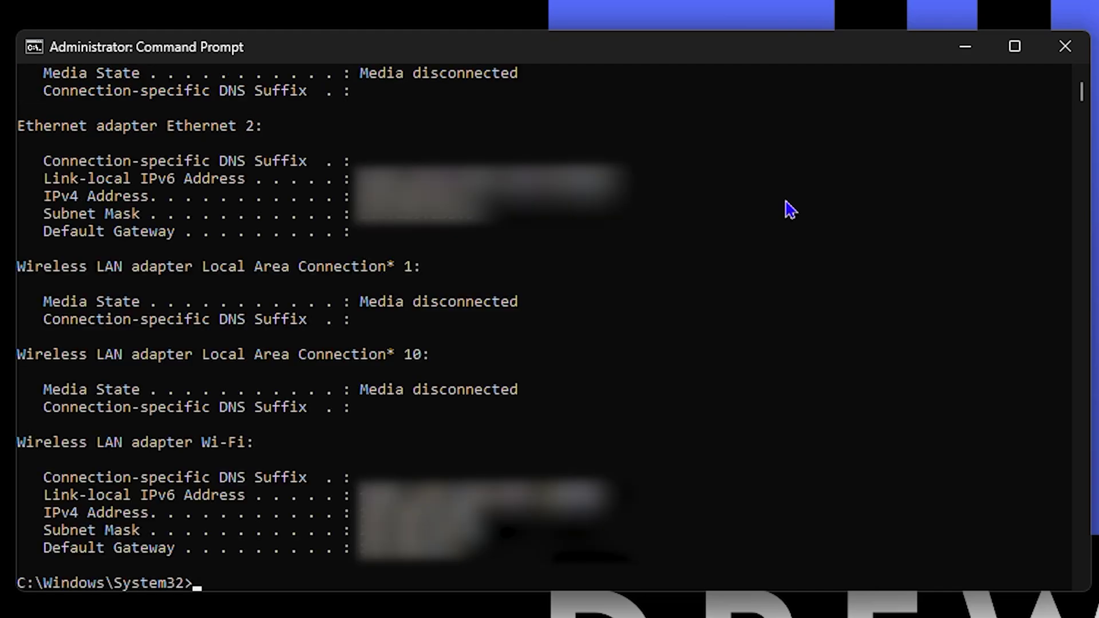
- Highlight the Ethernet 2 IPv4 line, then highlight the Wi-Fi IPv4 Address line
{"action": "left_click", "coordinate": [55, 207]}
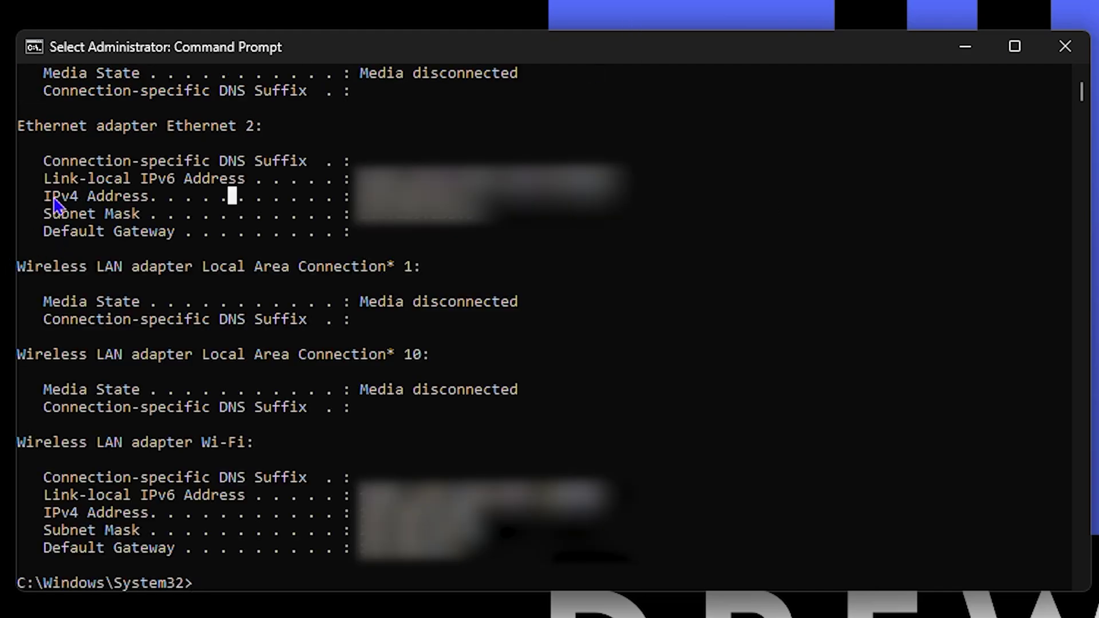
{"action": "left_click_drag", "start_coordinate": [40, 203], "coordinate": [485, 202]}
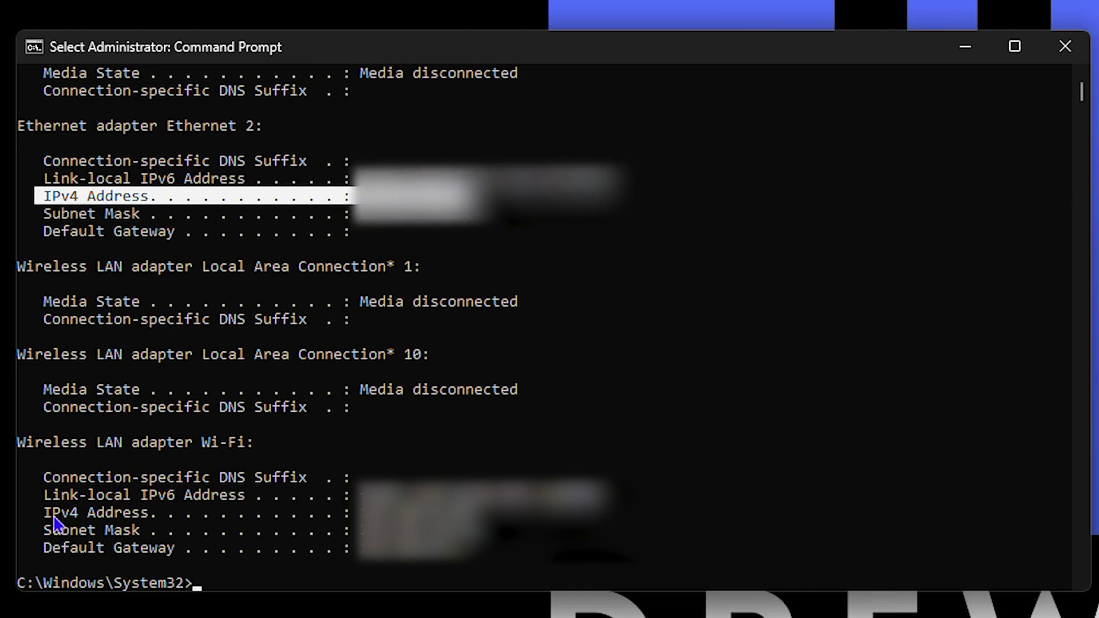
{"action": "left_click_drag", "start_coordinate": [40, 513], "coordinate": [498, 515]}
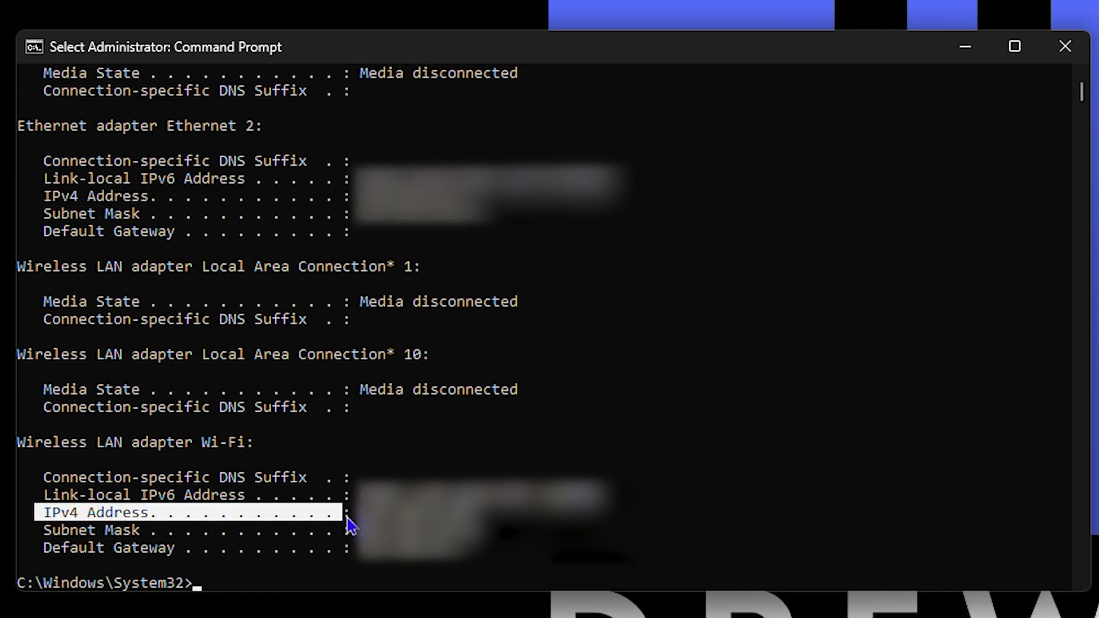